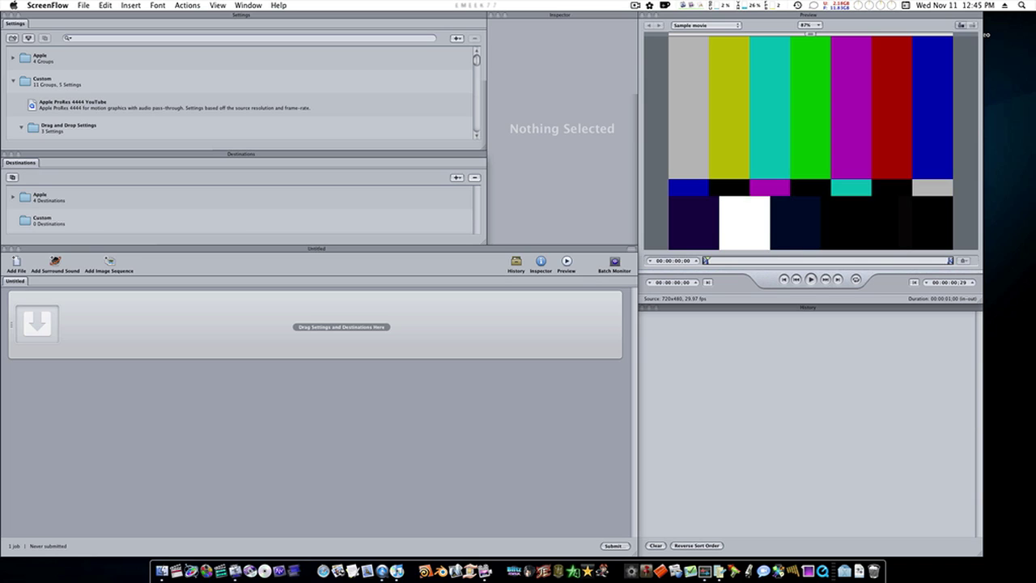
Add Zi6_0026.MOV to the batch, preview it, and set its out point at 00:00:05:19
{"action": "left_click_drag", "start_coordinate": [4, 324], "coordinate": [97, 326]}
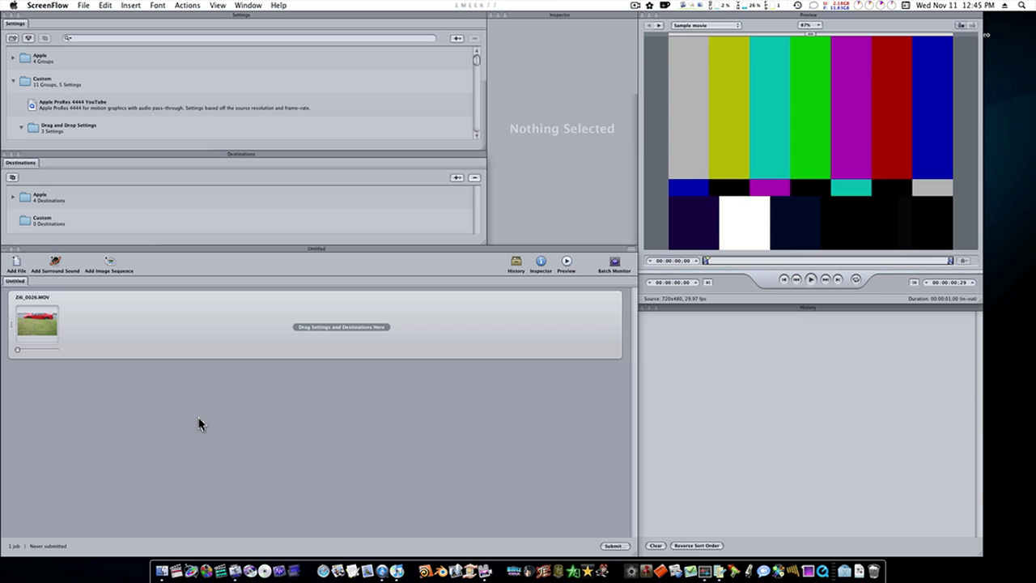
{"action": "left_click", "coordinate": [277, 340]}
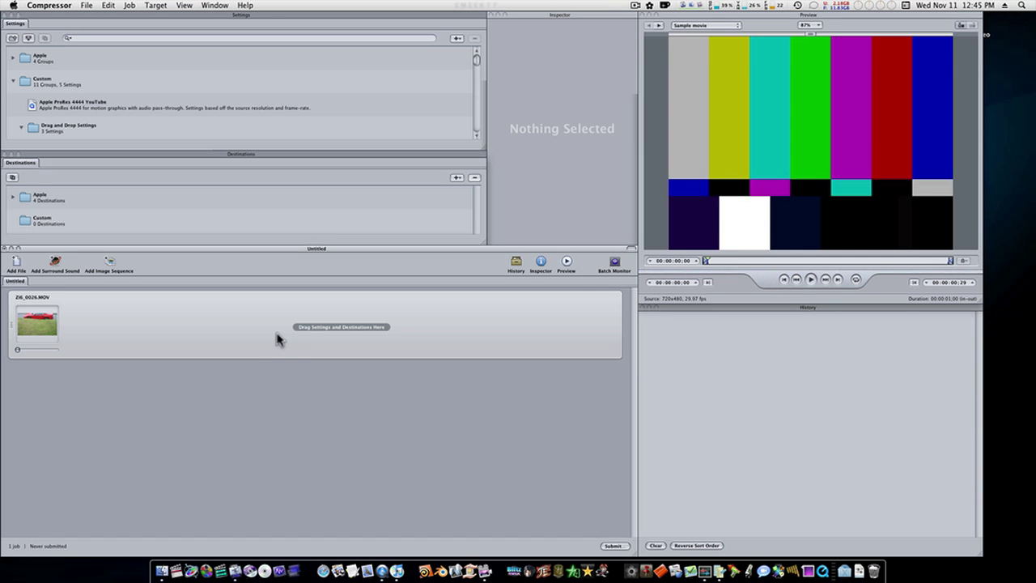
{"action": "left_click", "coordinate": [46, 302]}
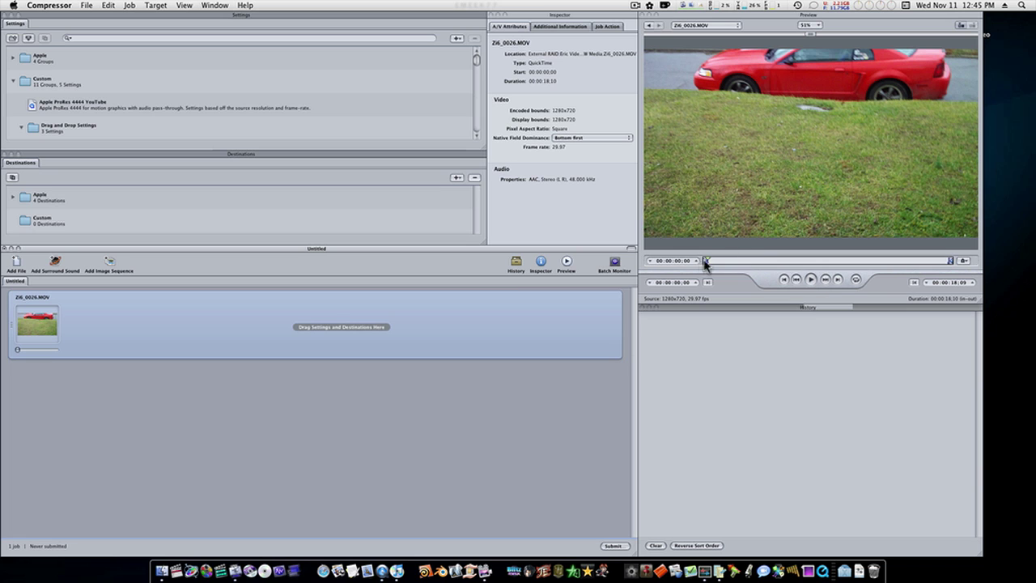
{"action": "left_click", "coordinate": [811, 279]}
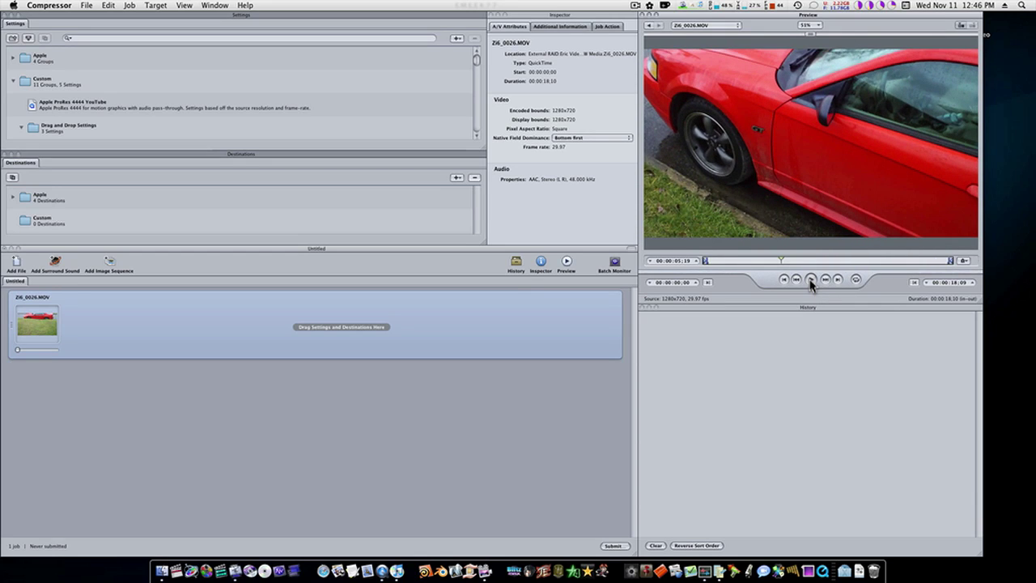
{"action": "key", "text": "o"}
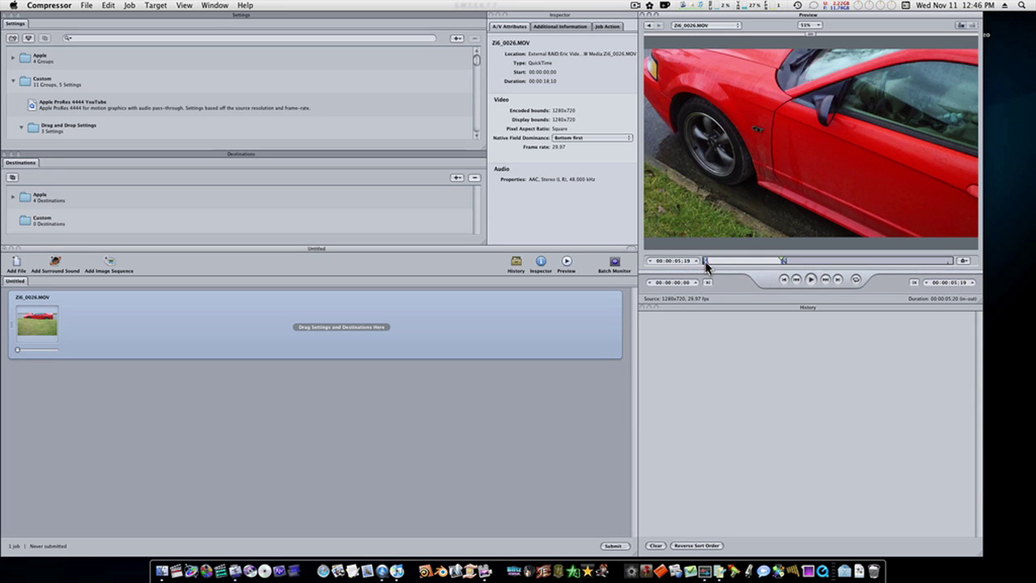
Scrub the car clip's preview playhead to 00:00:03;02
{"action": "left_click", "coordinate": [736, 260]}
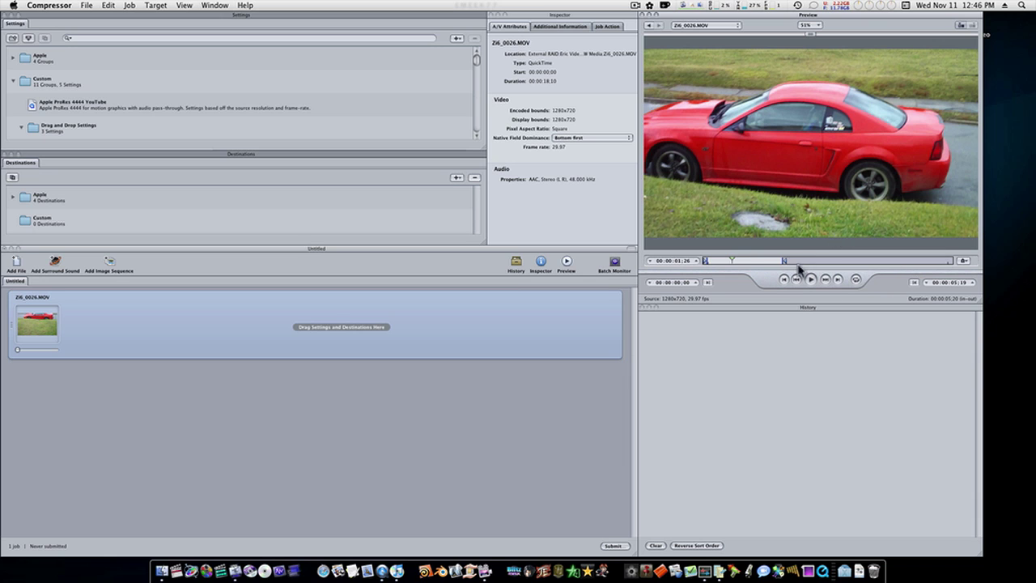
{"action": "left_click", "coordinate": [734, 261]}
{"action": "left_click_drag", "start_coordinate": [733, 260], "coordinate": [750, 262]}
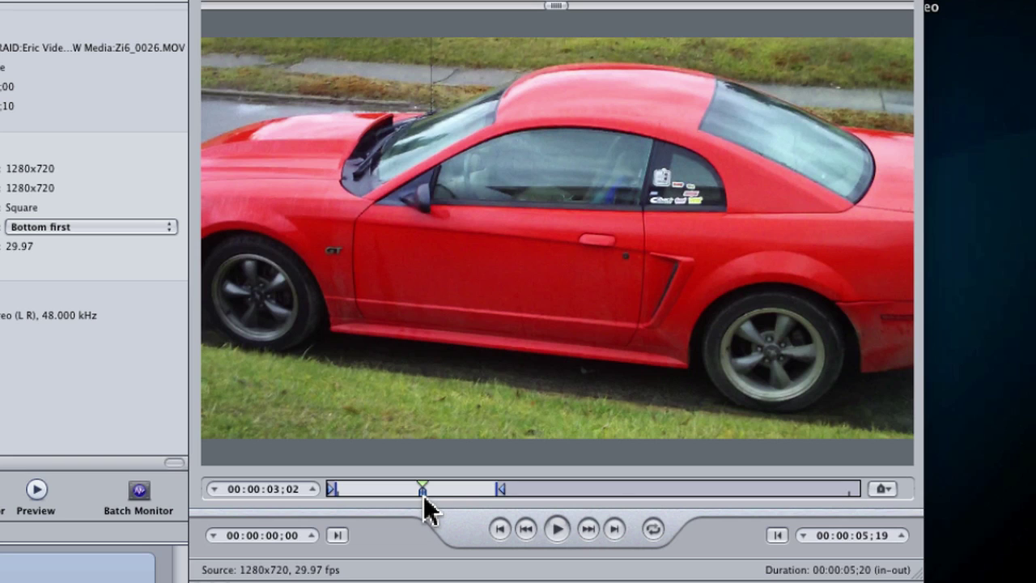
Open the Edit dialog for the marker at 00:00:03;02 from the marker pop-up
{"action": "left_click", "coordinate": [882, 489]}
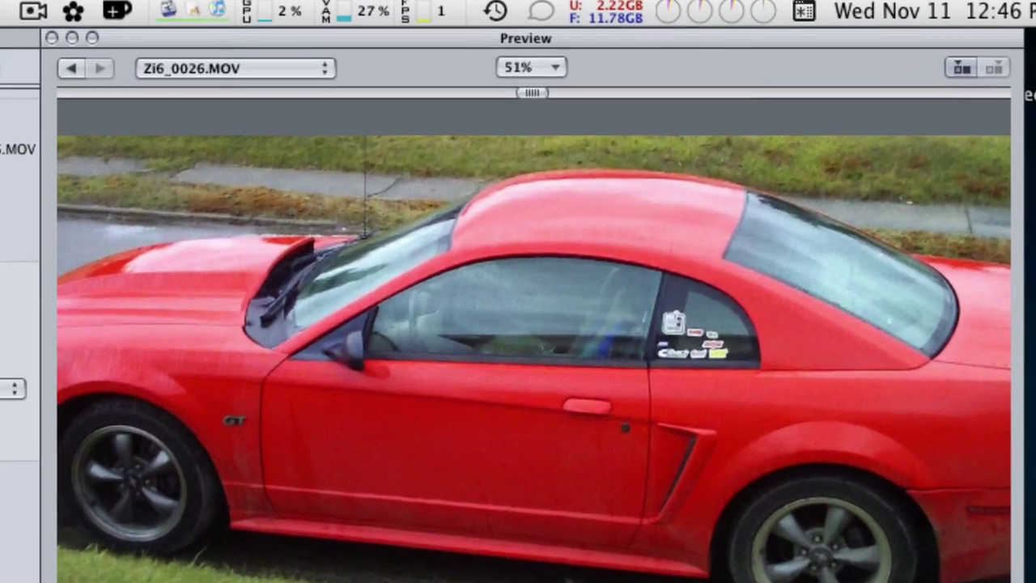
{"action": "key", "text": "Return"}
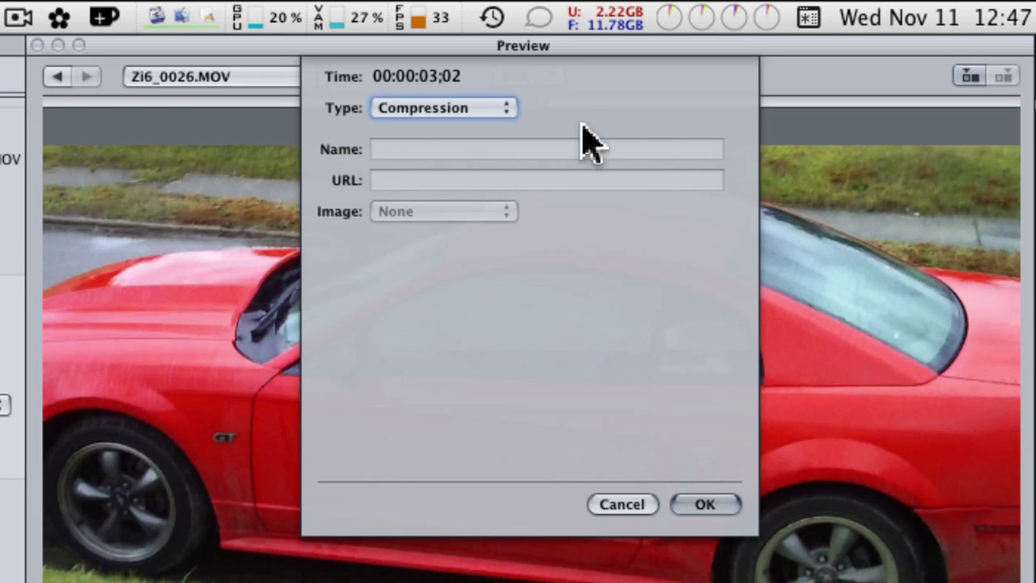
{"action": "left_click", "coordinate": [505, 123]}
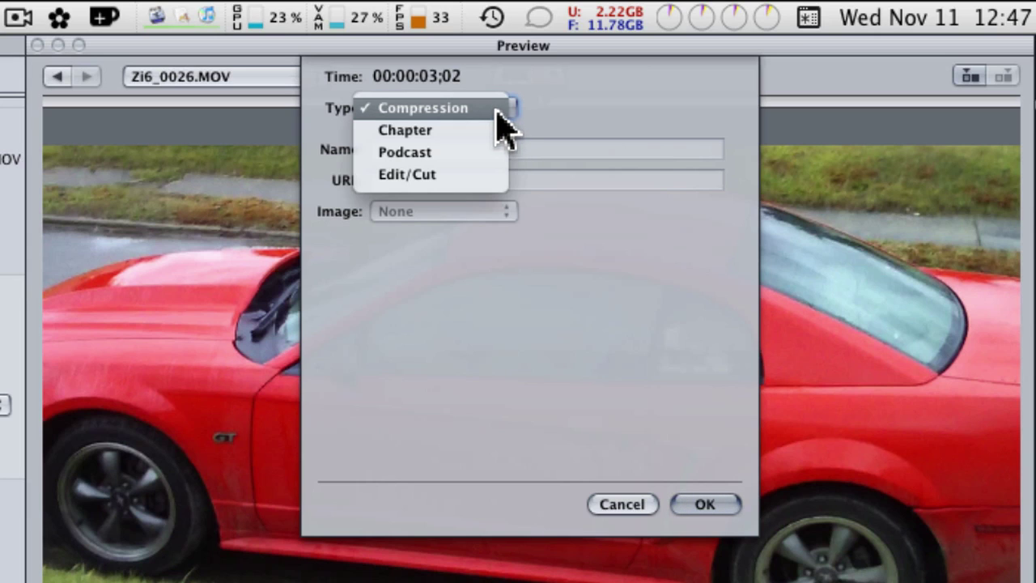
{"action": "left_click", "coordinate": [452, 152]}
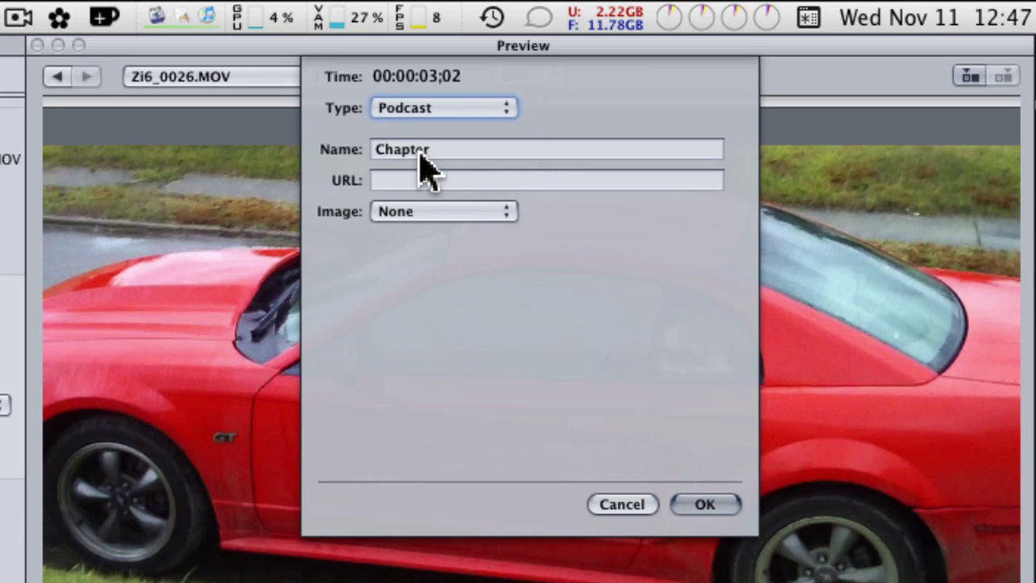
{"action": "key", "text": "Tab"}
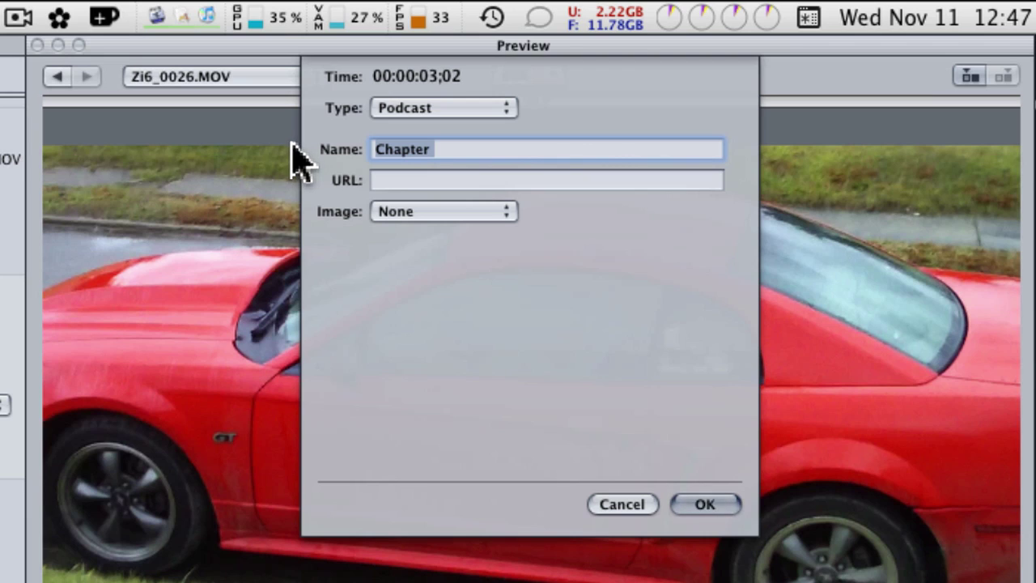
{"action": "type", "text": "Yo"}
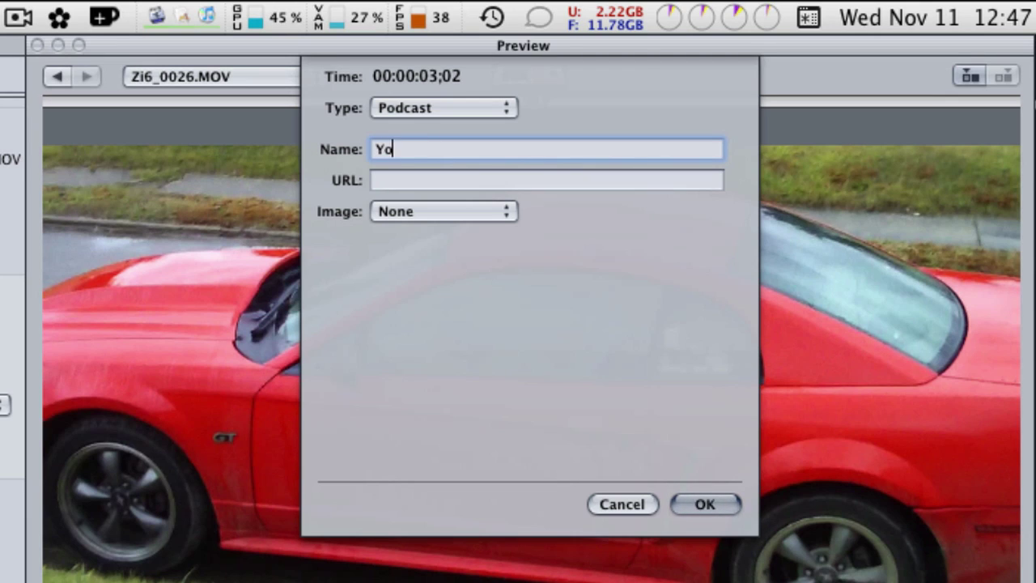
{"action": "type", "text": "uTube"}
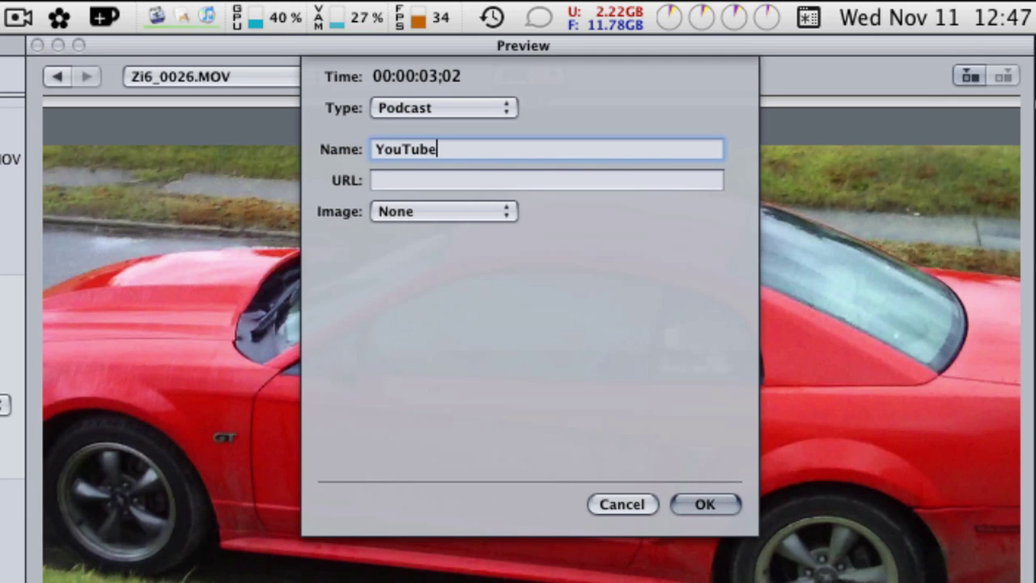
{"action": "left_click", "coordinate": [387, 180]}
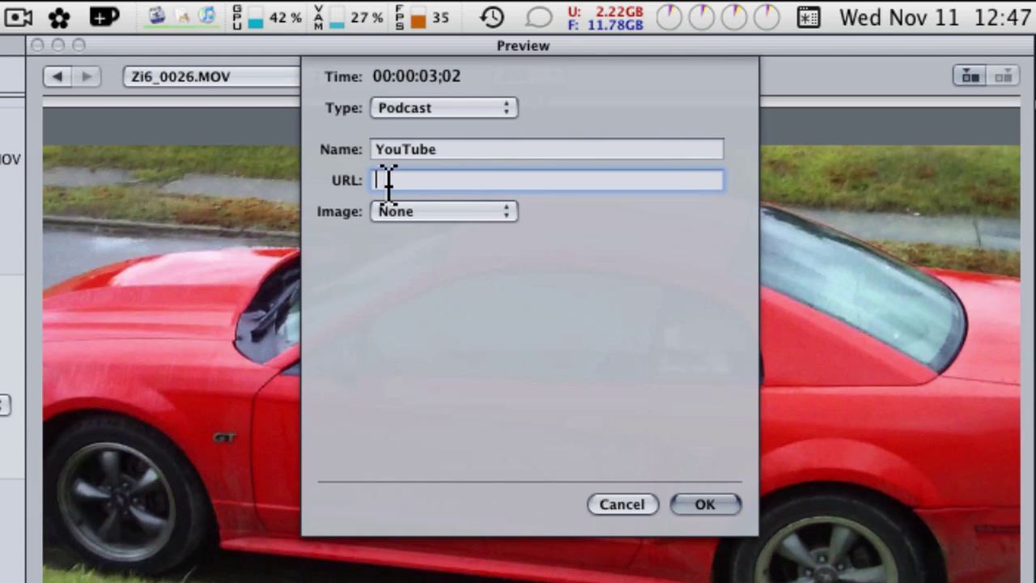
{"action": "type", "text": "www.yo"}
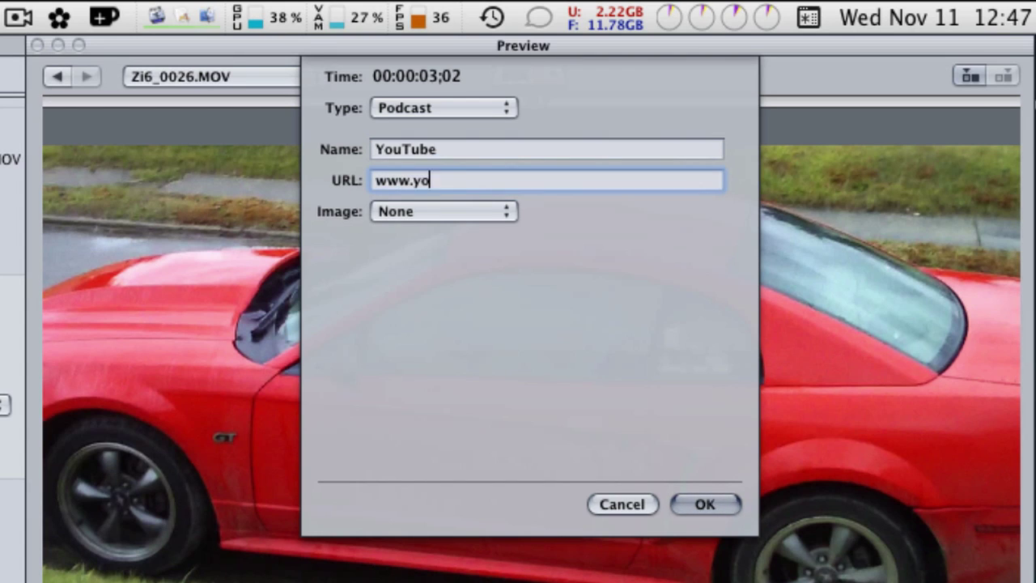
{"action": "type", "text": "utube.com"}
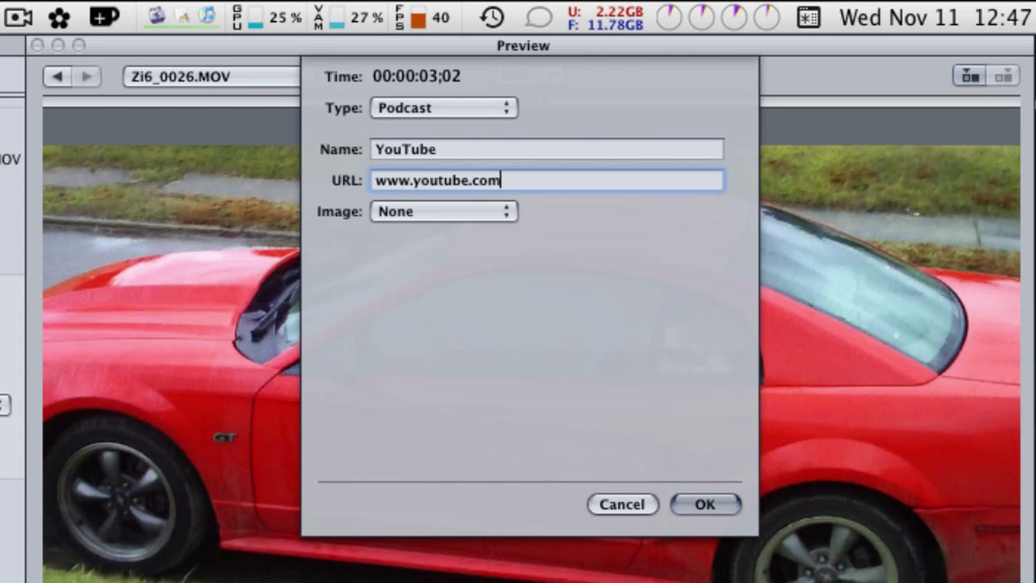
{"action": "left_click", "coordinate": [424, 211]}
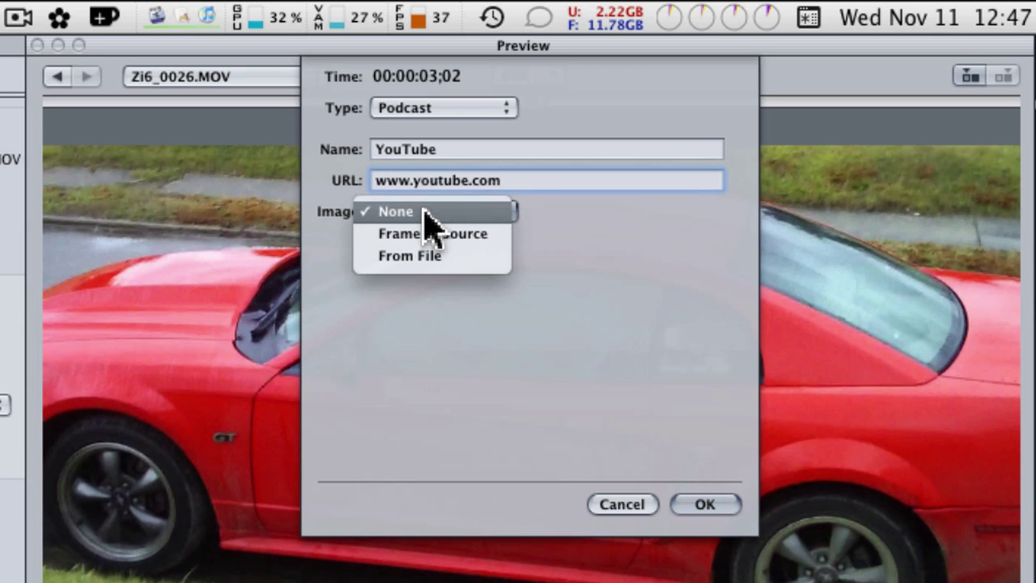
{"action": "left_click", "coordinate": [424, 211]}
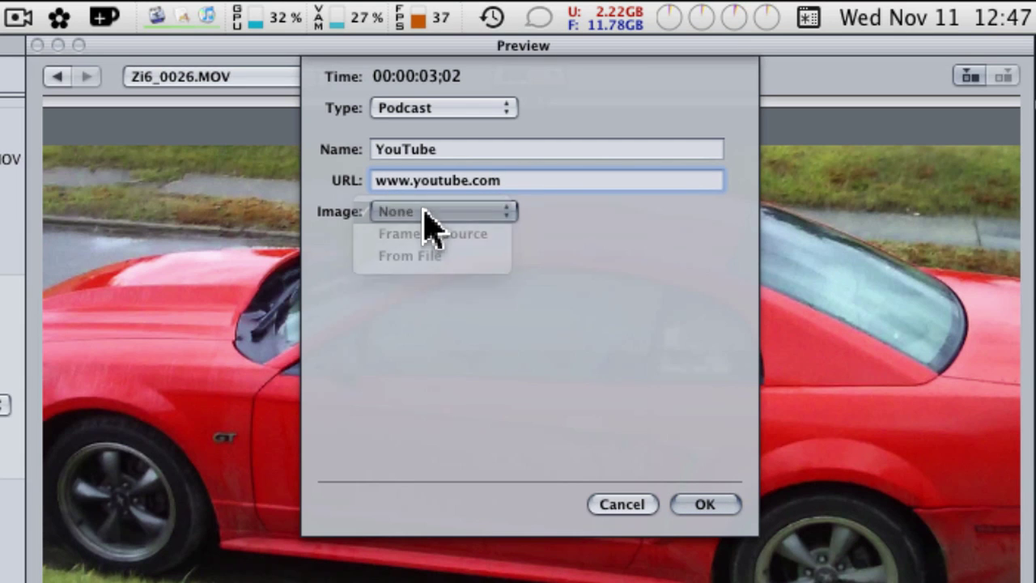
Confirm the YouTube marker and assign the Apple ProRes 4444 YouTube setting to the car-clip job
{"action": "left_click", "coordinate": [713, 508]}
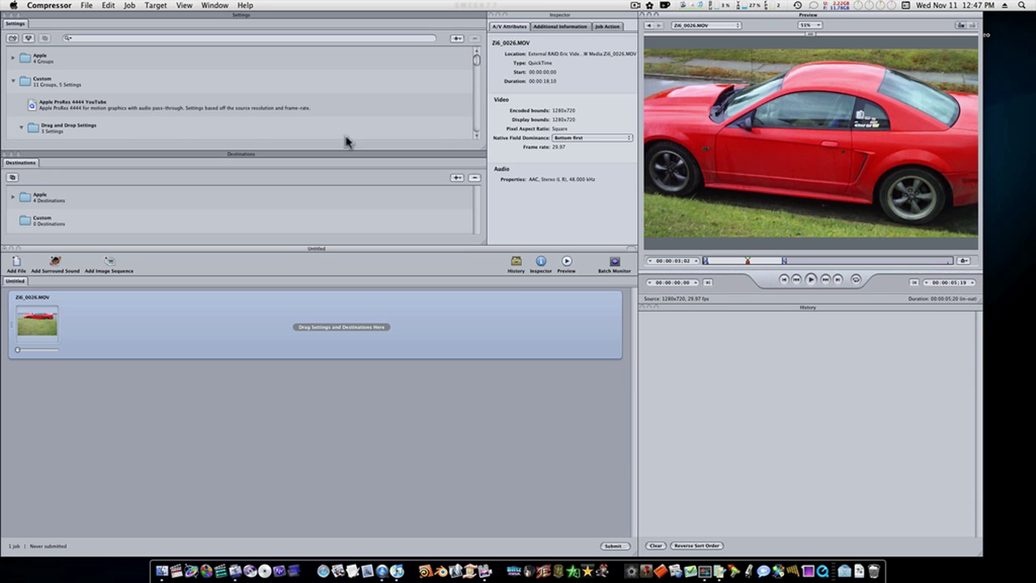
{"action": "left_click_drag", "start_coordinate": [31, 110], "coordinate": [134, 407]}
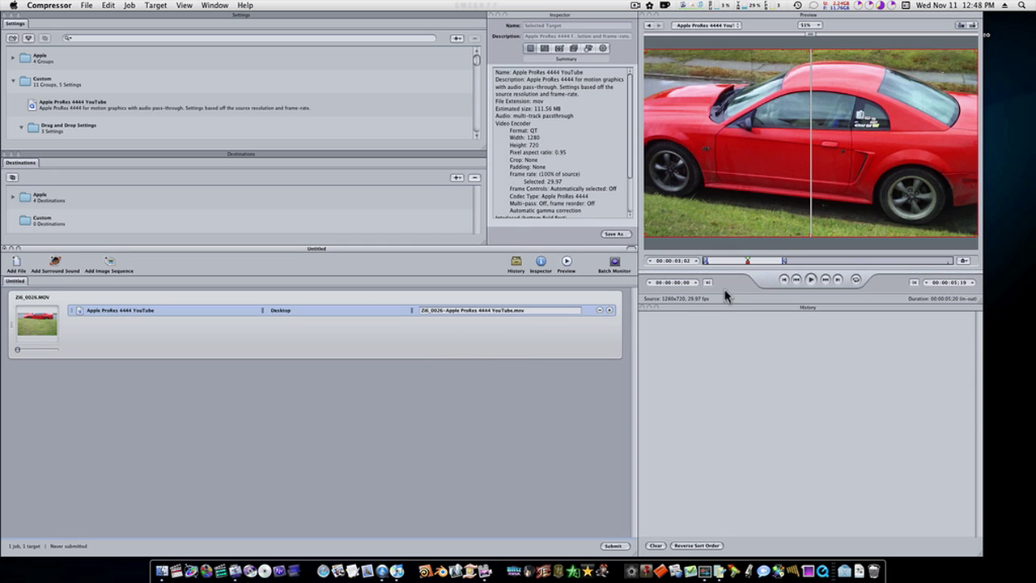
{"action": "key", "text": "Up"}
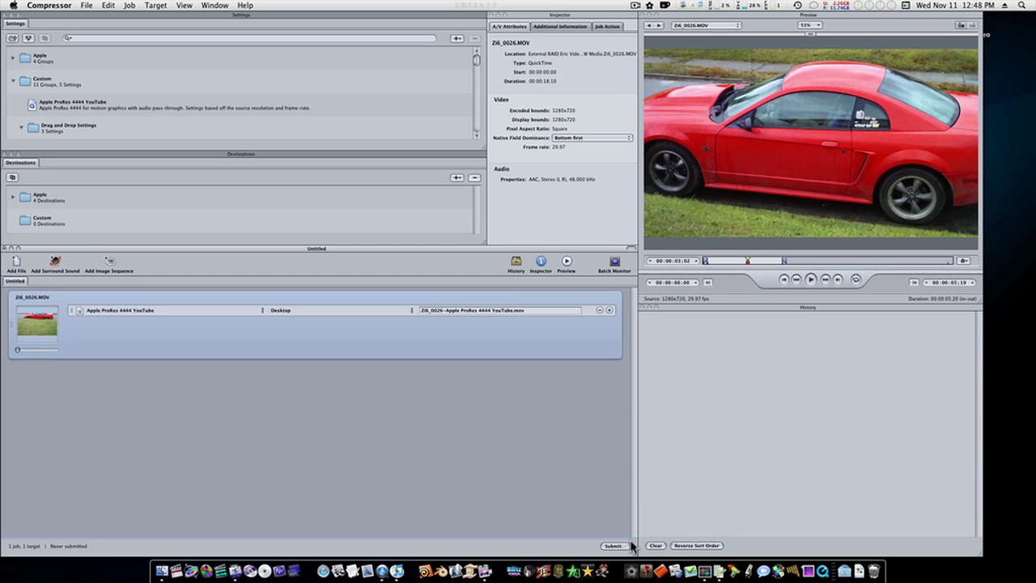
Submit the batch with unmanaged services on other computers included
{"action": "left_click", "coordinate": [621, 547]}
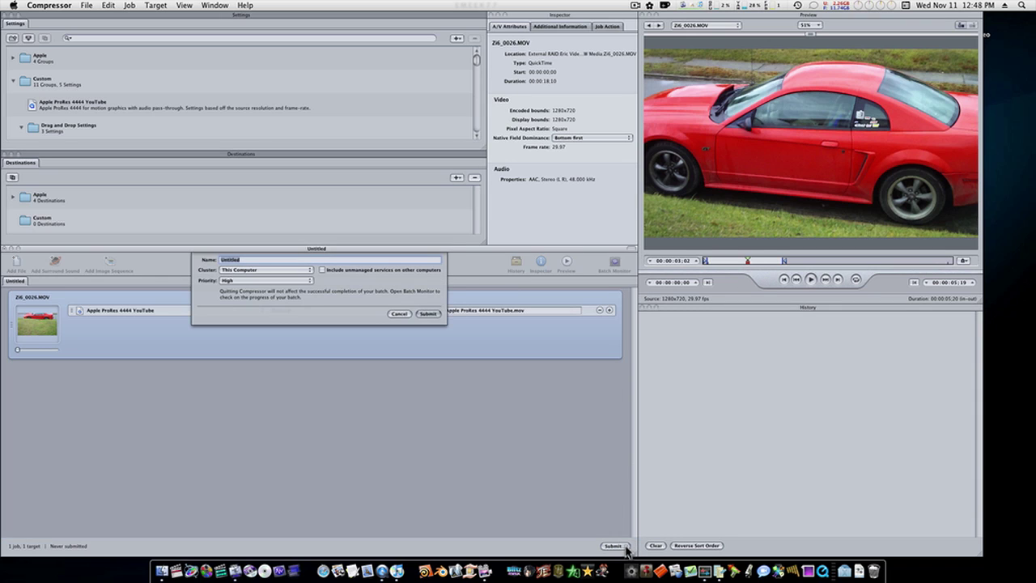
{"action": "left_click", "coordinate": [364, 270]}
{"action": "left_click", "coordinate": [423, 315]}
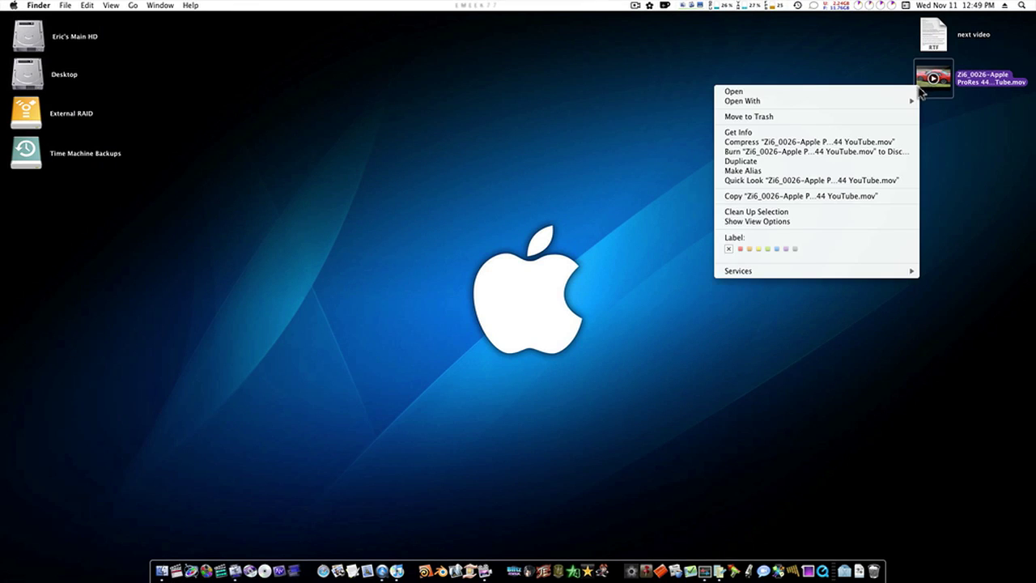
Open Zi6_0026-Apple ProRes 4444 YouTube.mov by dragging it onto QuickTime Player 7 in the Dock
{"action": "mouse_move", "coordinate": [907, 107]}
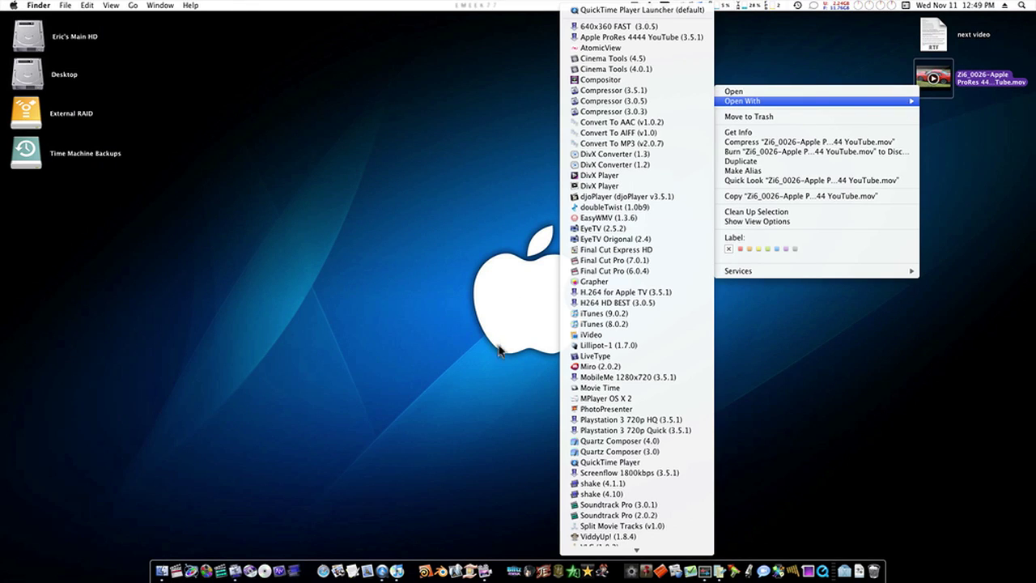
{"action": "left_click", "coordinate": [775, 492]}
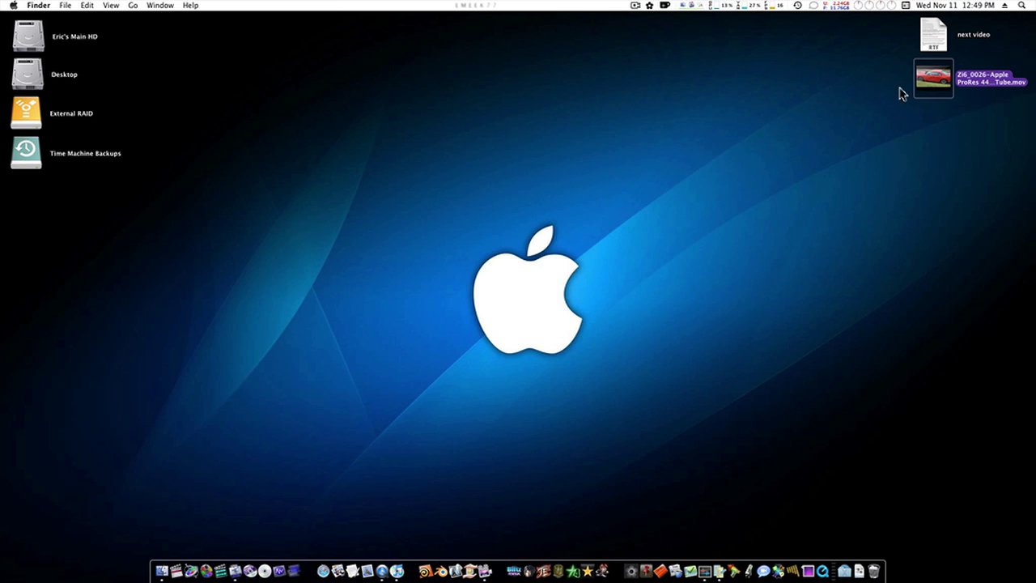
{"action": "left_click_drag", "start_coordinate": [915, 87], "coordinate": [822, 572]}
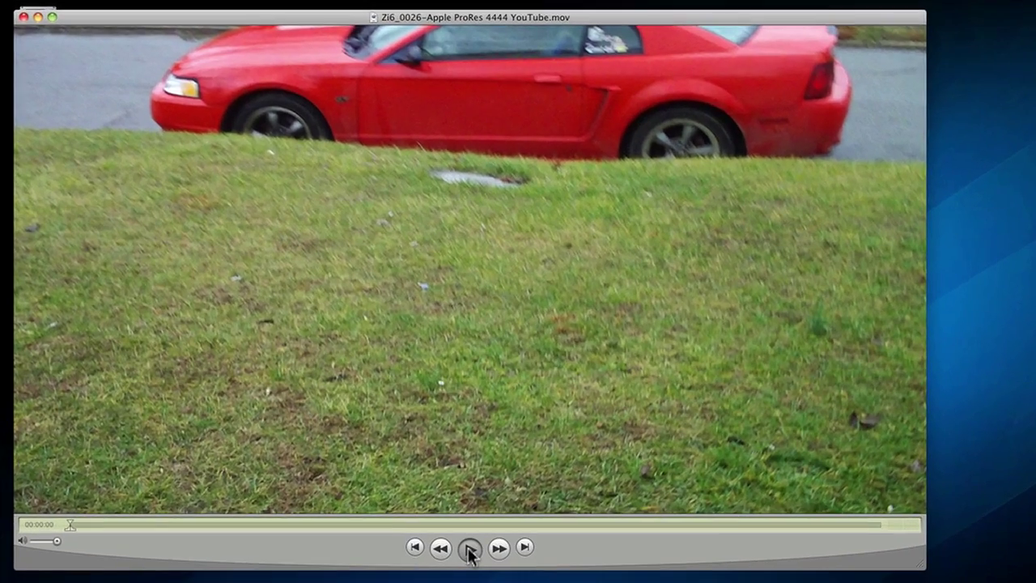
Play the movie, pause at 00:00:04, and follow its YouTube link into Safari
{"action": "left_click", "coordinate": [351, 427]}
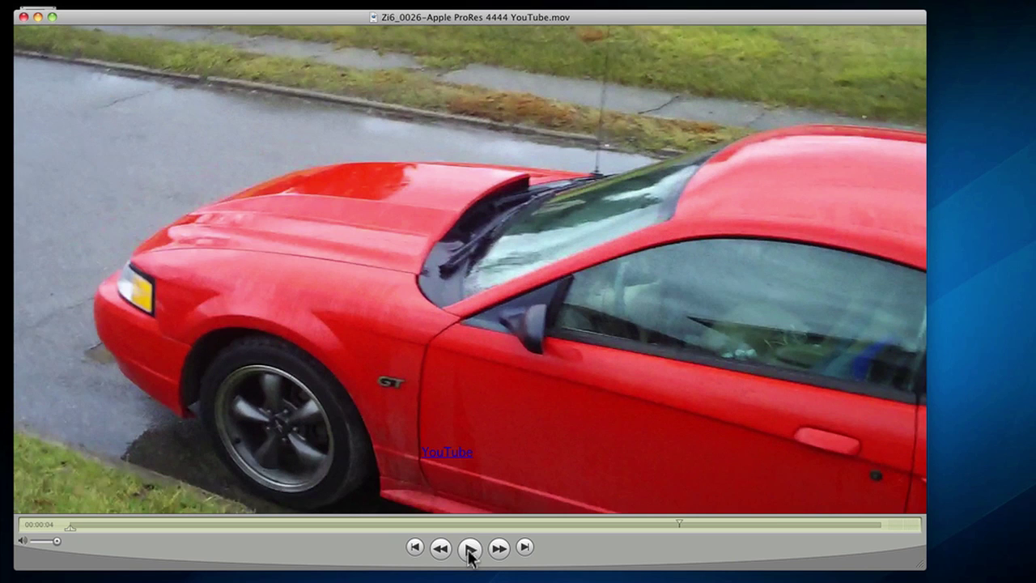
{"action": "left_click", "coordinate": [470, 551]}
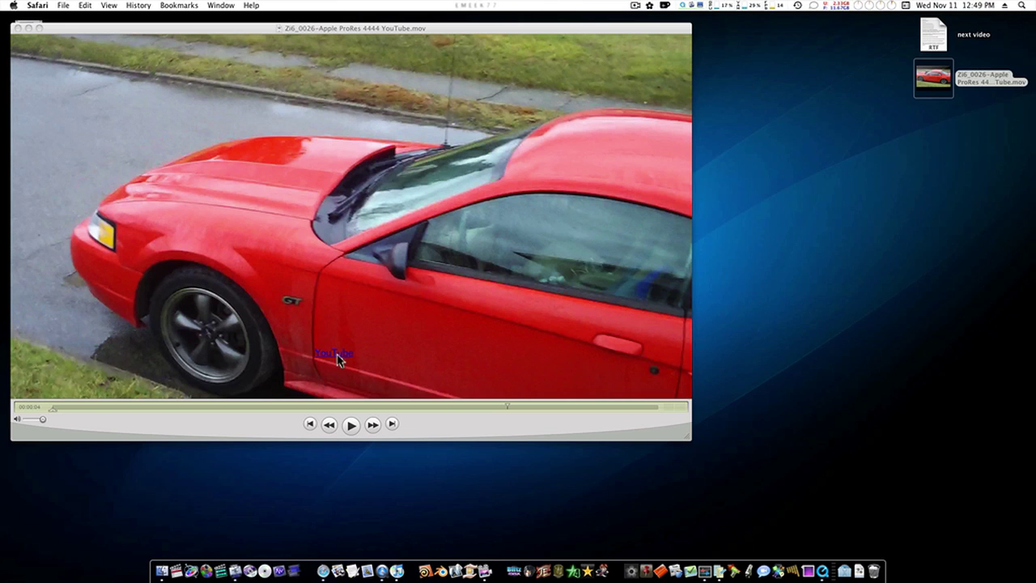
{"action": "left_click", "coordinate": [334, 353]}
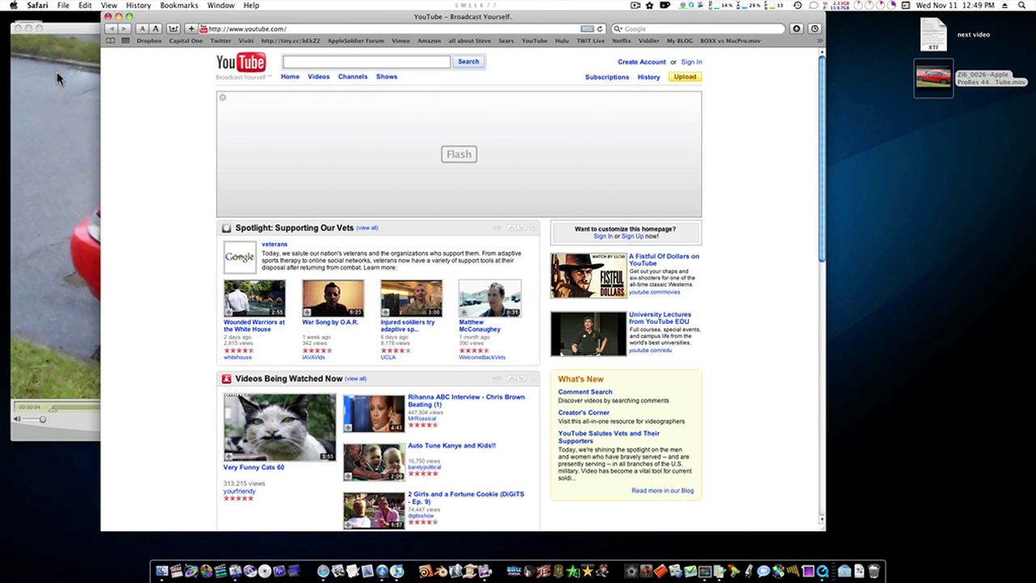
Drag the QuickTime movie window back in front of Safari's YouTube page
{"action": "left_click_drag", "start_coordinate": [59, 34], "coordinate": [82, 36]}
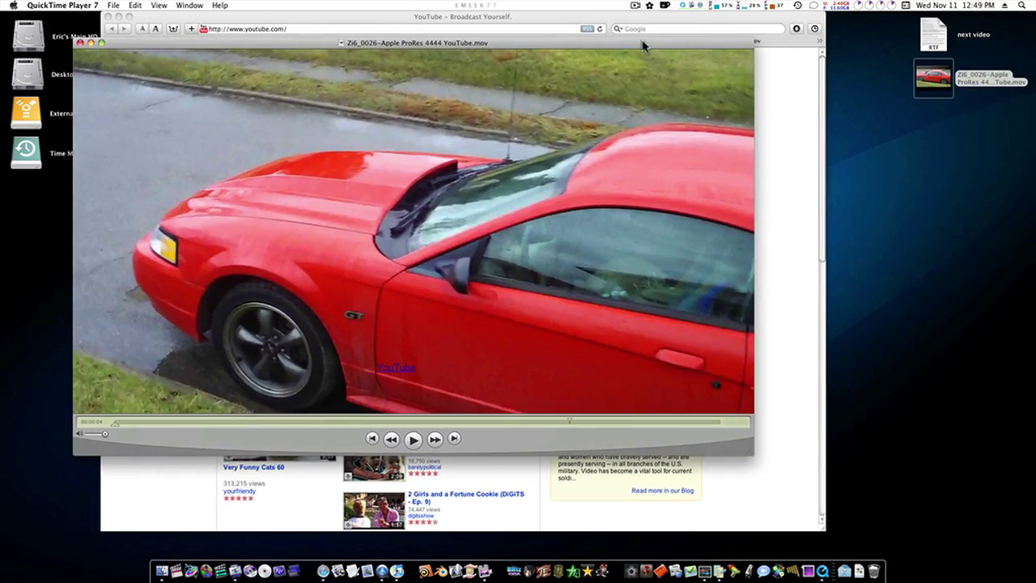
Switch spaces with F8 back to the Compressor desktop to review the batch
{"action": "key", "text": "F8"}
{"action": "left_click", "coordinate": [816, 368]}
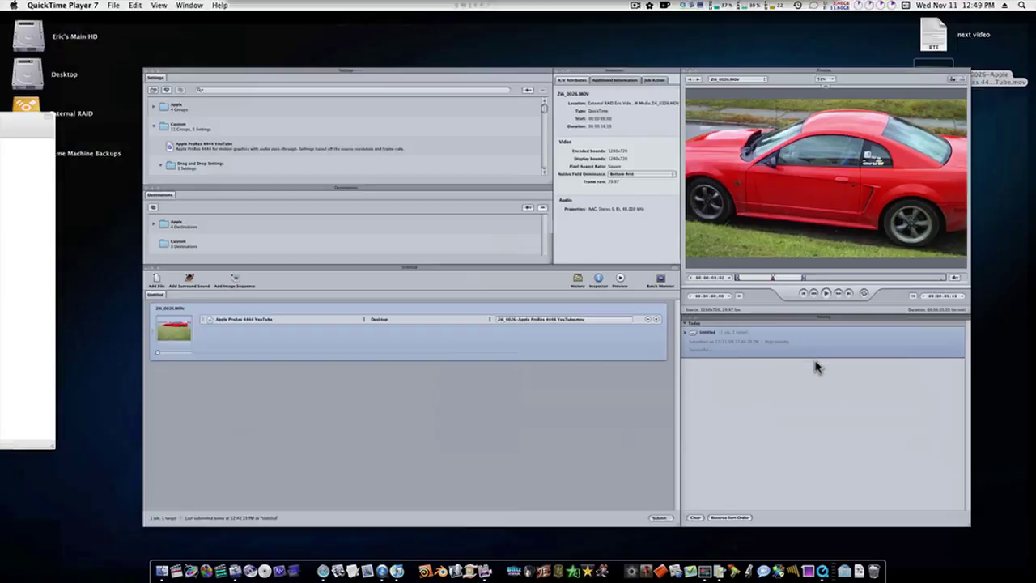